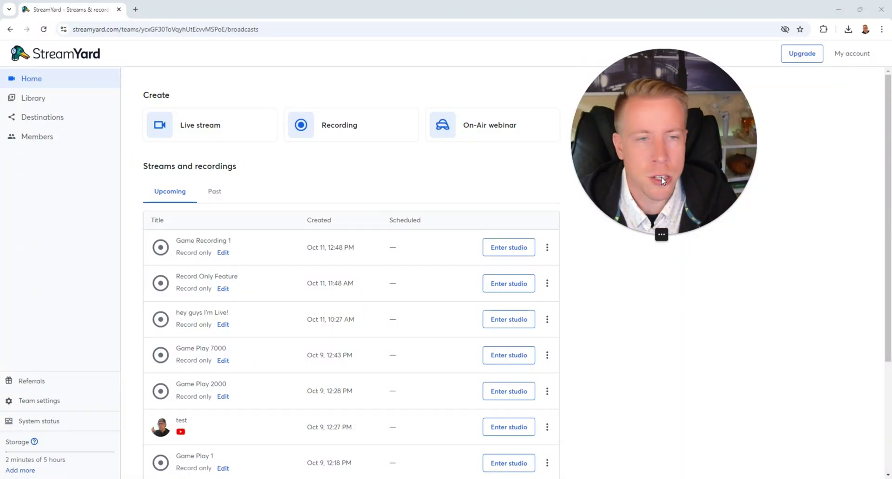
- Enter the studio for Game Recording 1 from the Home dashboard
drag(662, 179, 659, 197)
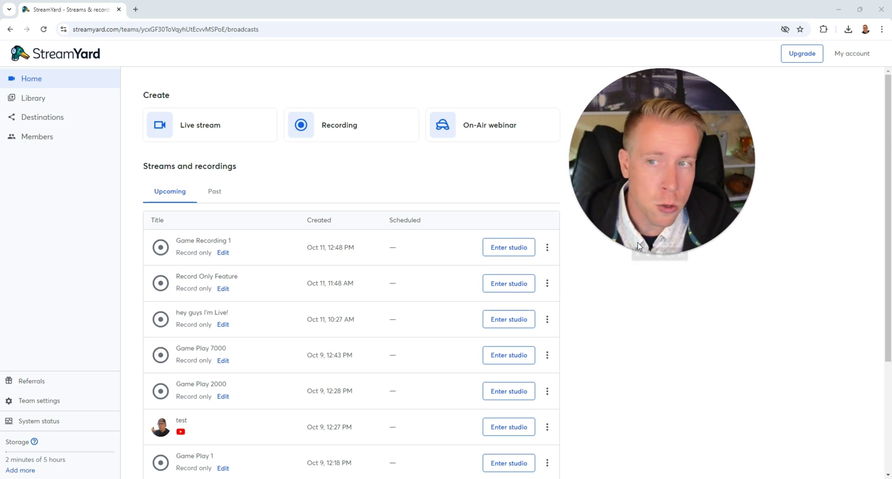
drag(638, 246, 628, 253)
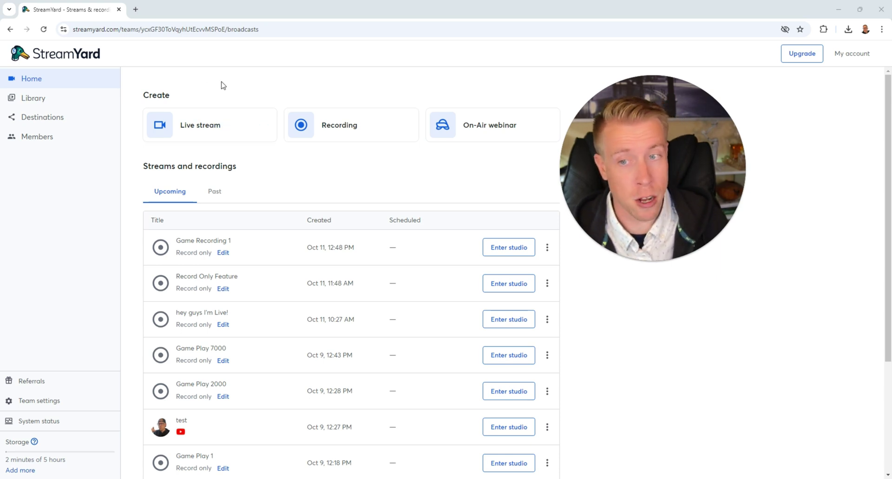
click(339, 125)
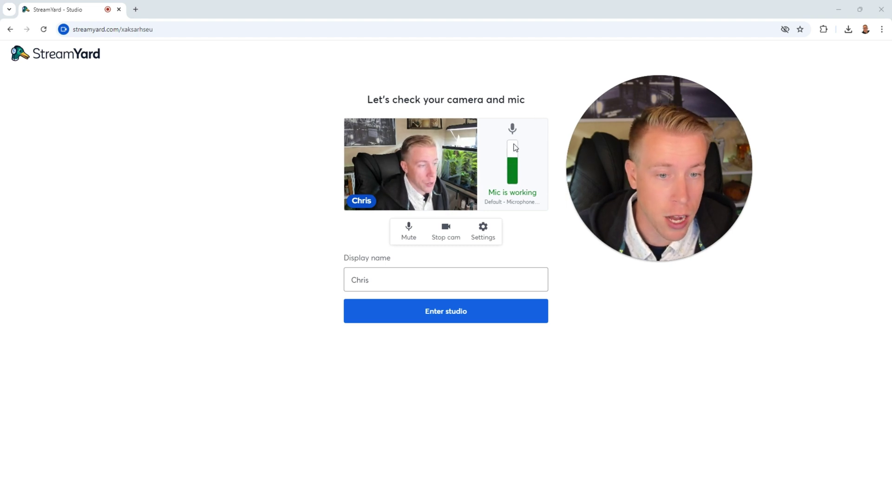
- Check the camera and audio settings, then enter the Game Recording 1 studio
click(486, 235)
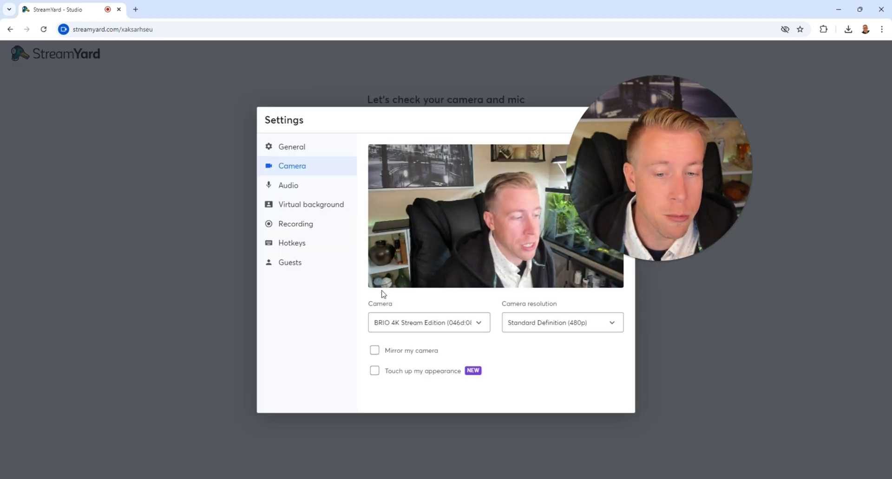
click(291, 190)
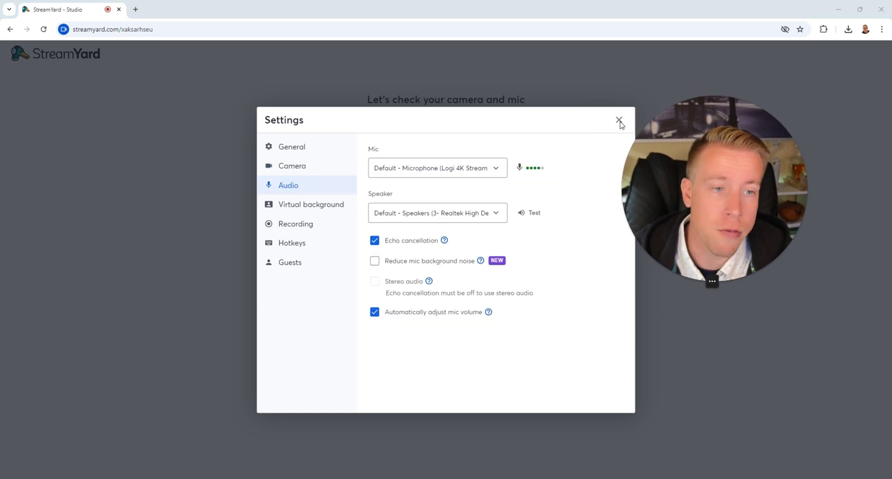
click(620, 121)
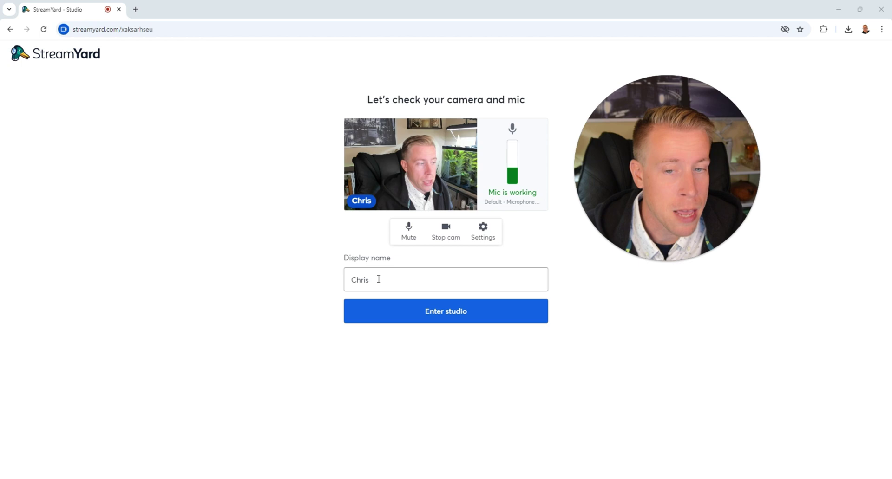
click(460, 311)
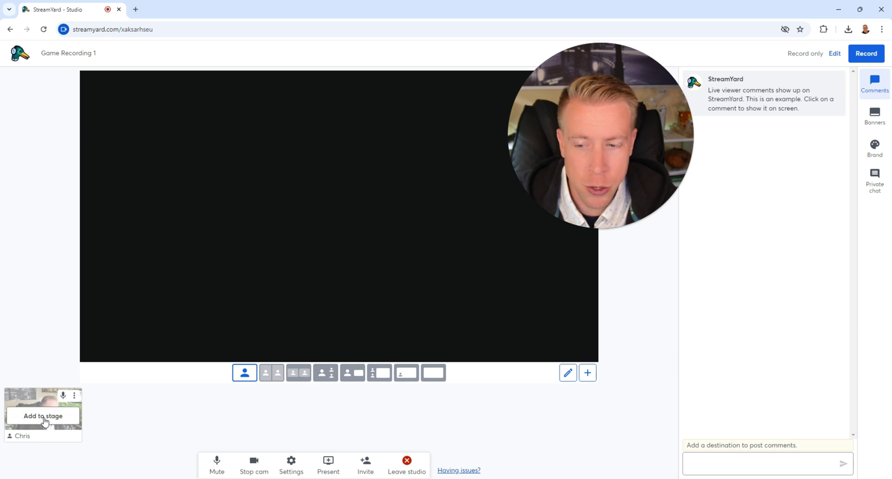
- Add the webcam to stage, open YouTube in a new tab, and return to the studio
click(43, 416)
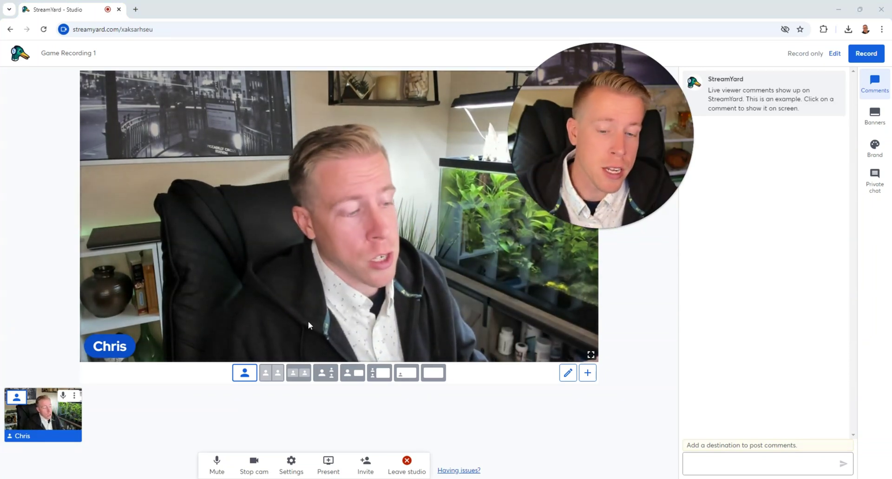
click(329, 463)
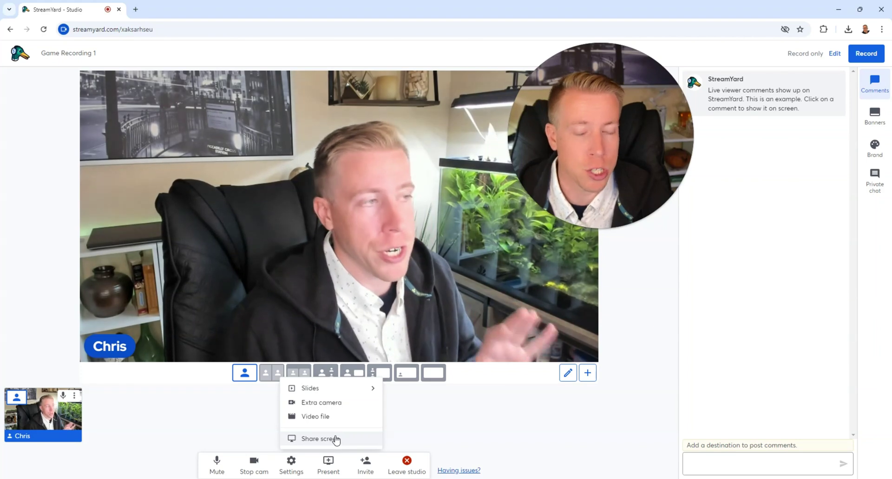
click(437, 414)
click(136, 10)
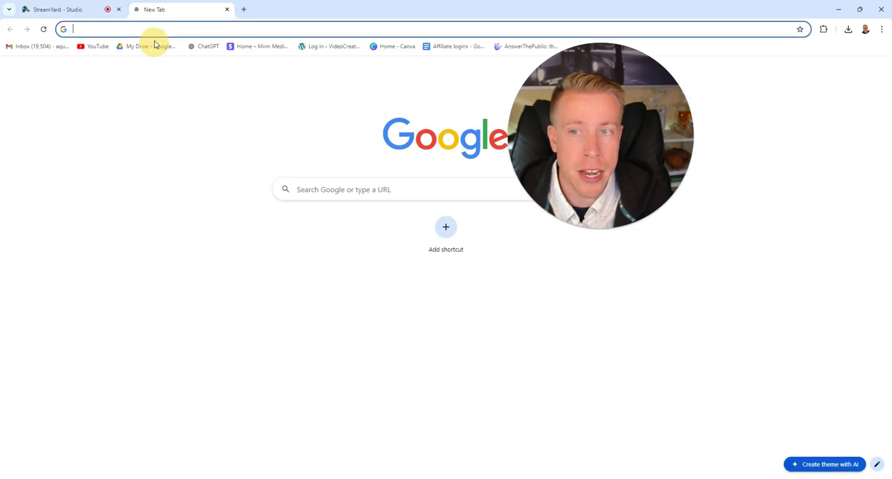
click(104, 49)
click(78, 10)
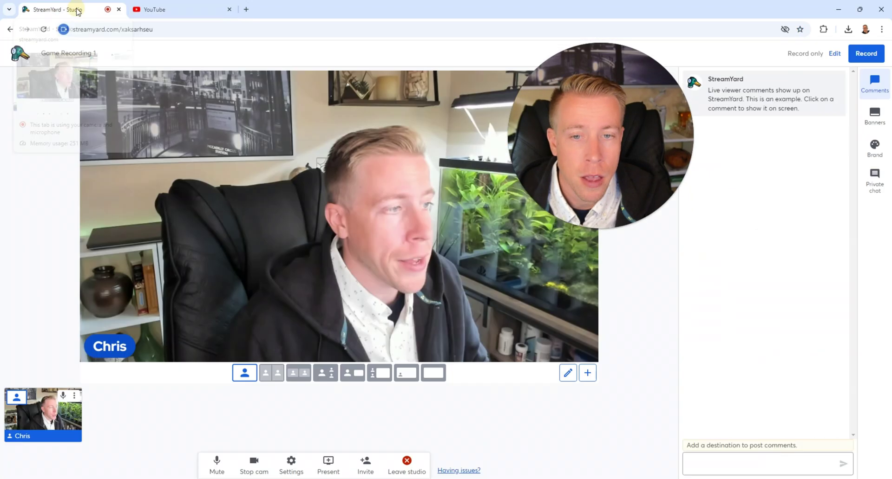
- Share the YouTube Chrome tab, with tab audio, into the studio
click(331, 455)
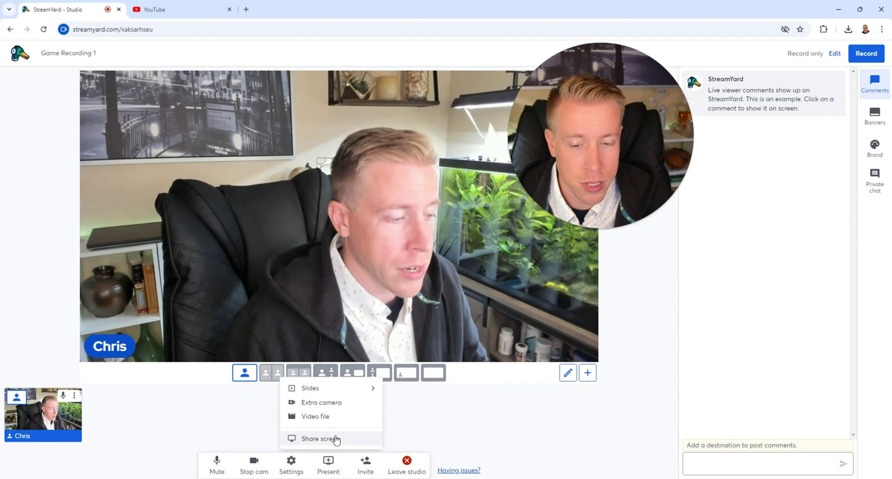
click(332, 439)
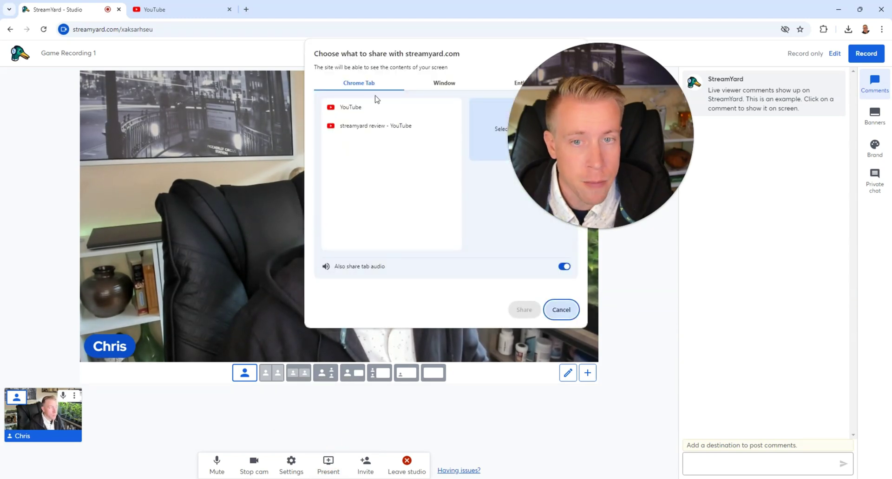
click(578, 108)
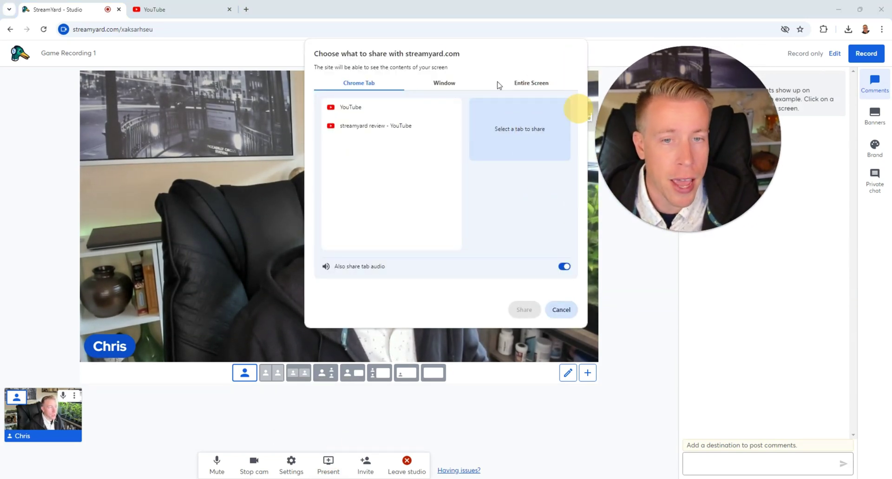
click(362, 110)
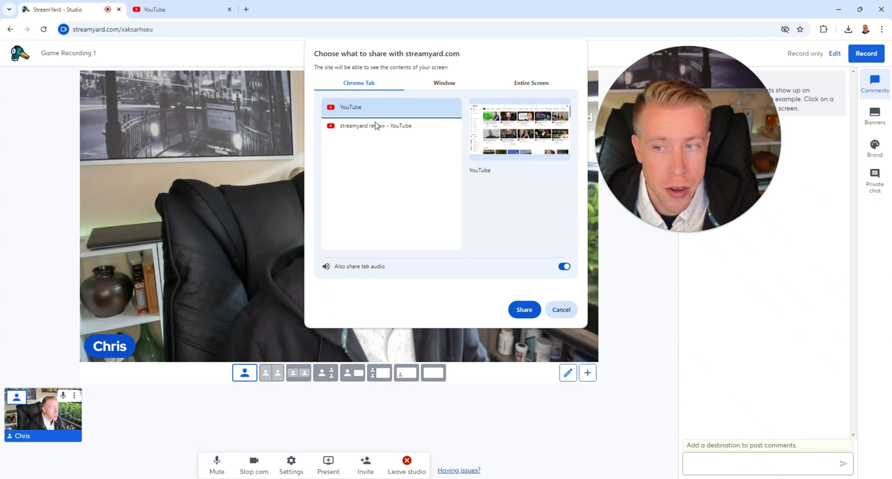
click(449, 84)
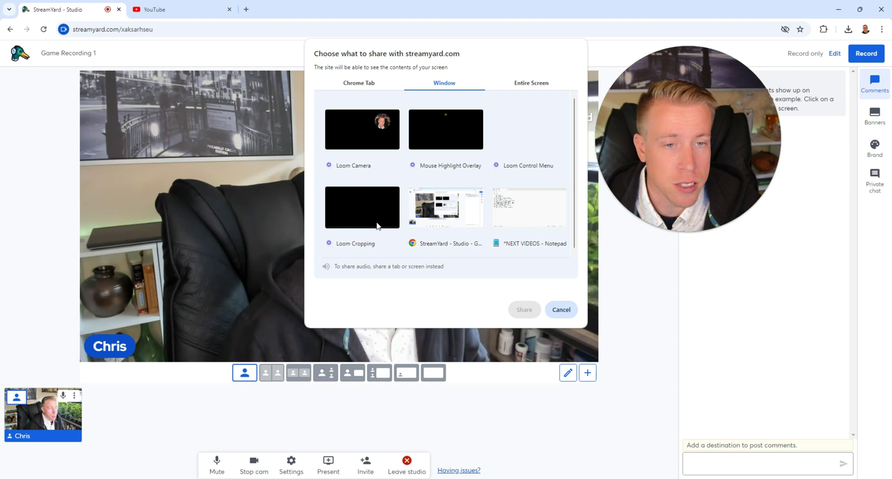
click(531, 86)
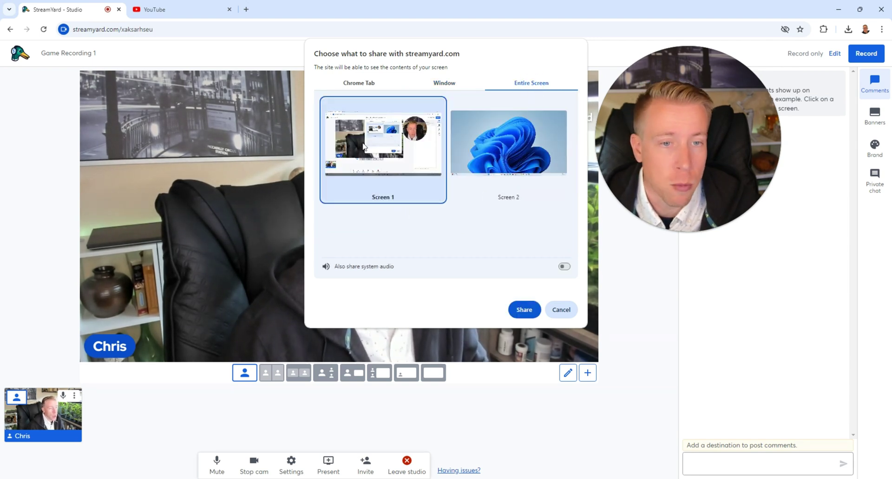
click(358, 83)
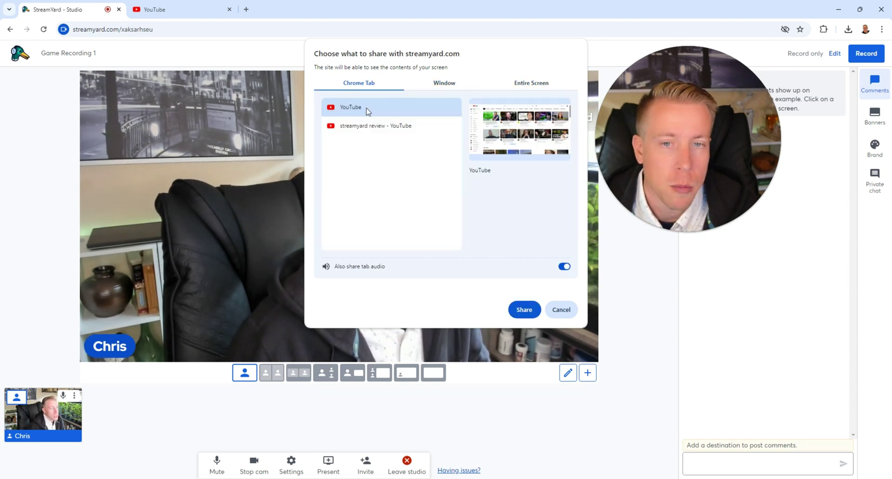
click(524, 311)
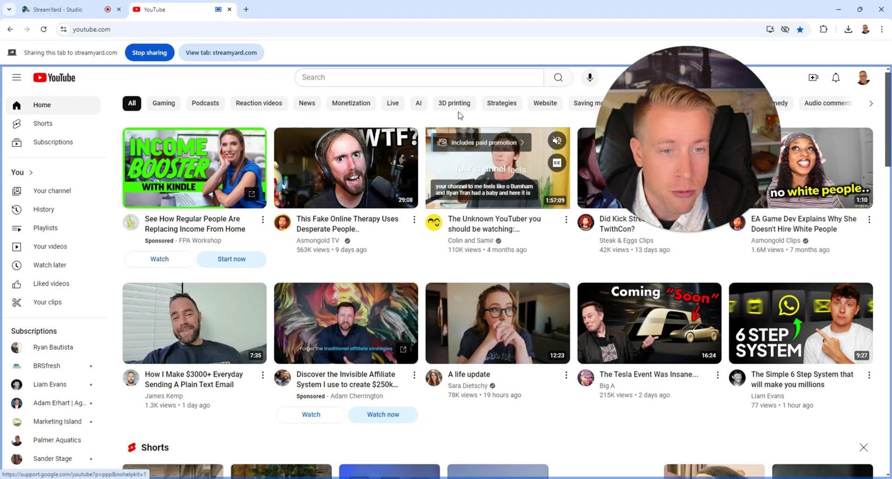
- Try the stage layouts, ending with the large camera and the YouTube screen inset
click(63, 10)
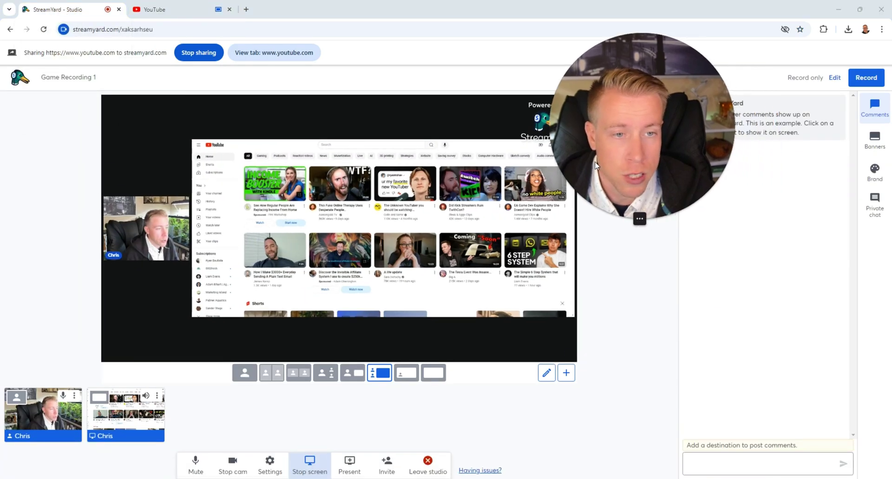
click(357, 375)
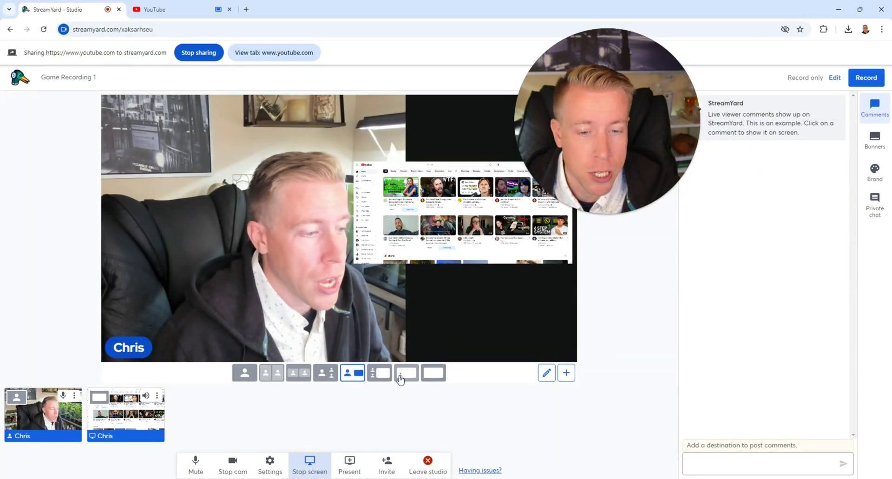
click(401, 378)
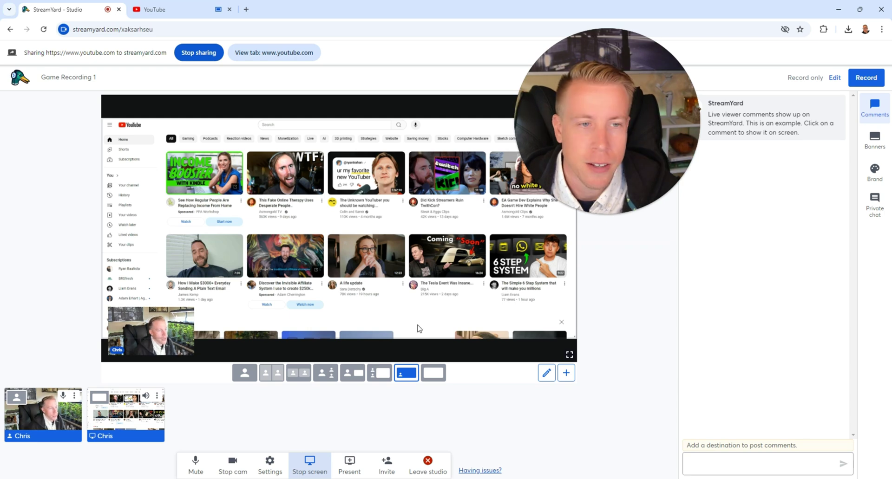
click(326, 373)
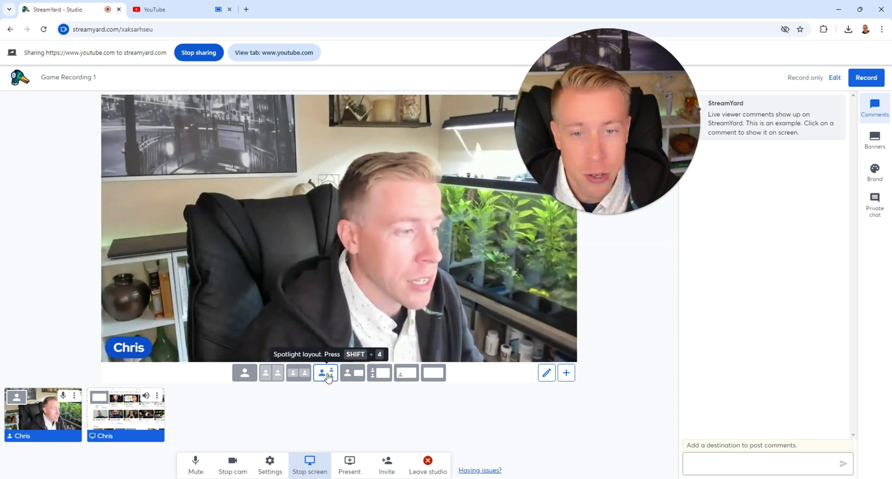
click(348, 374)
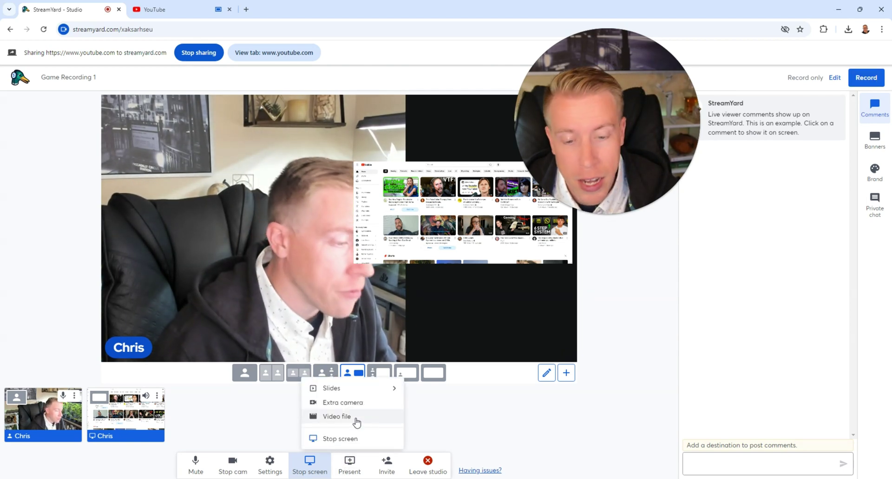
click(499, 404)
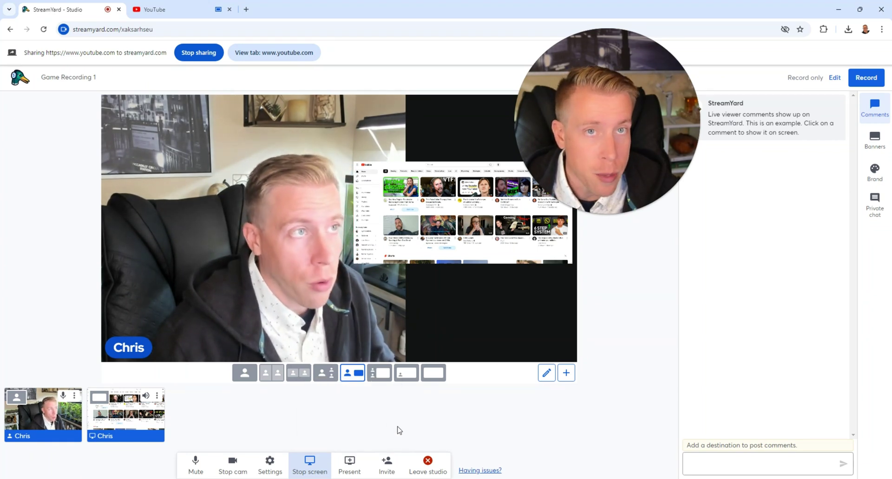
click(387, 465)
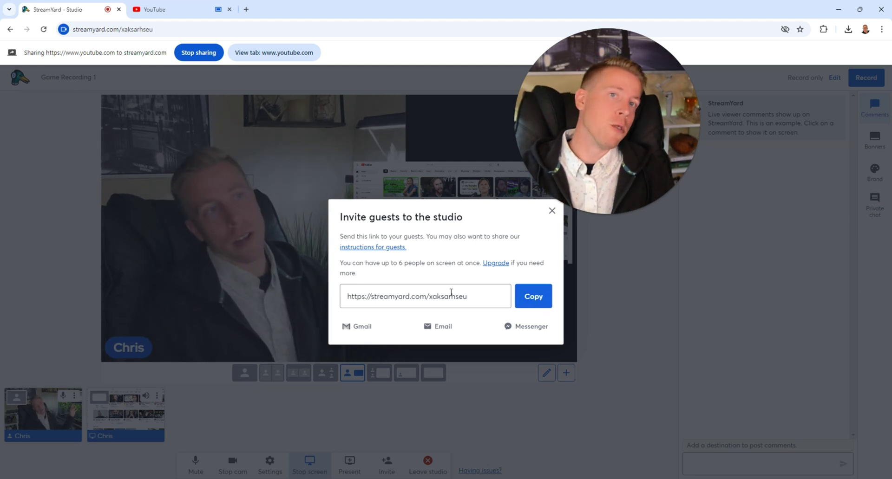
click(613, 307)
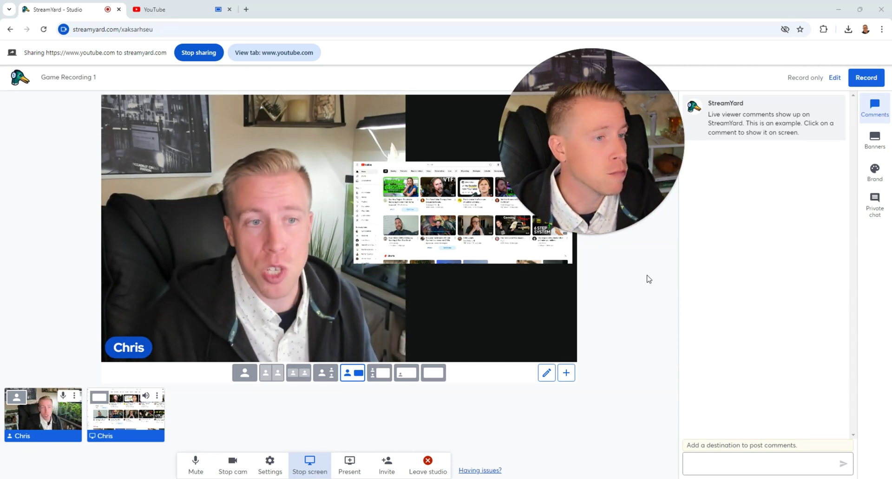
- Record the stage, pause and resume once, and end at about 35 seconds
click(867, 79)
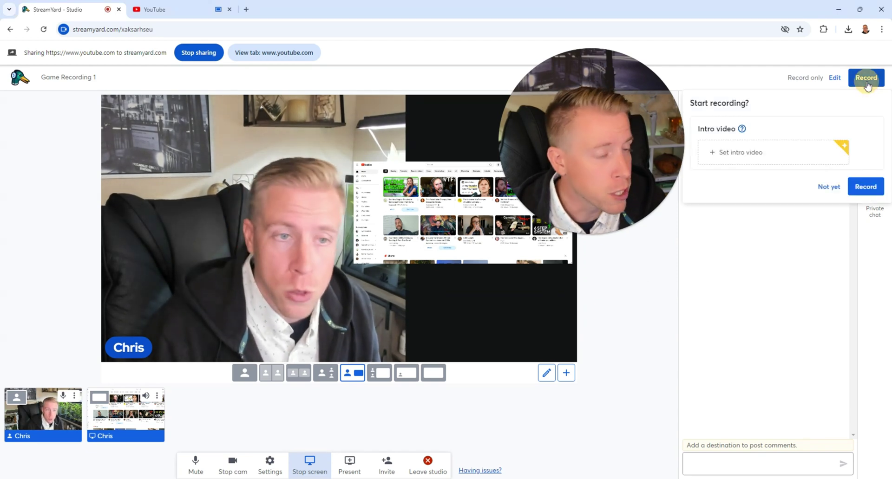
click(871, 190)
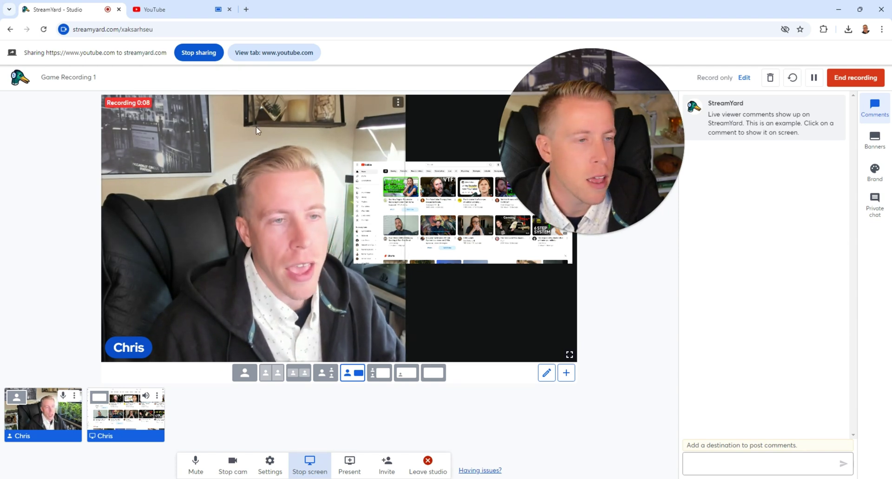
click(812, 83)
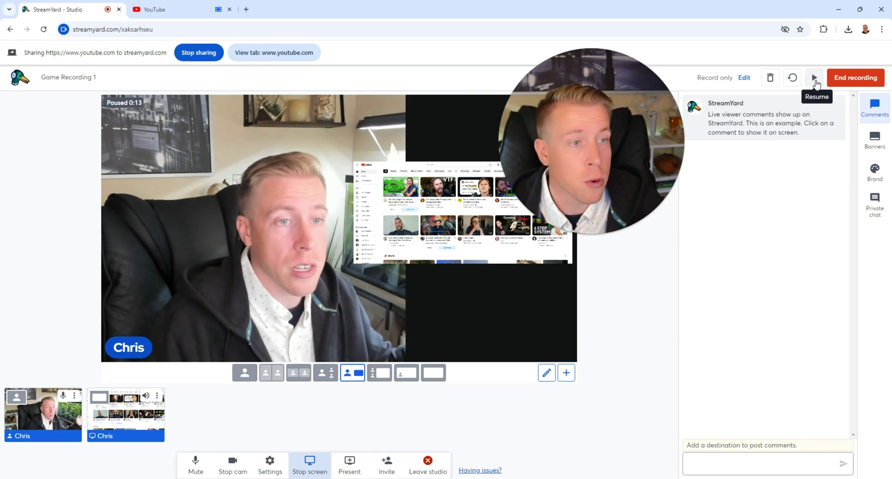
click(815, 80)
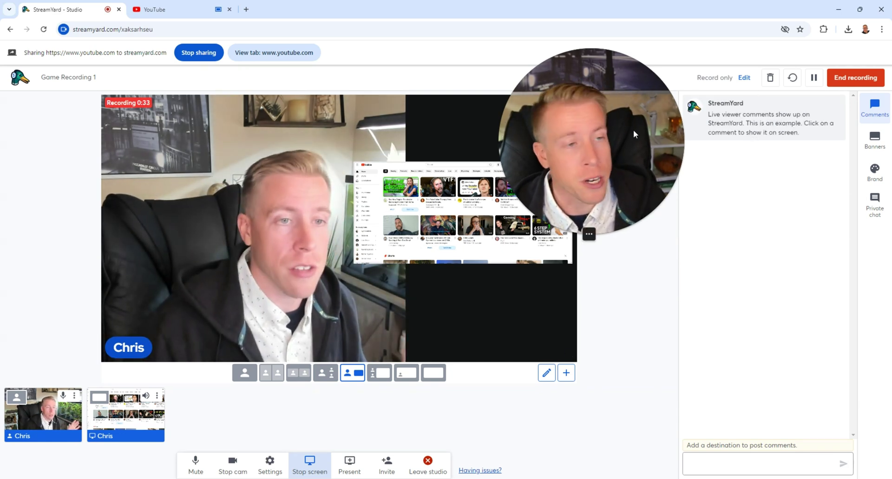
click(869, 79)
click(859, 185)
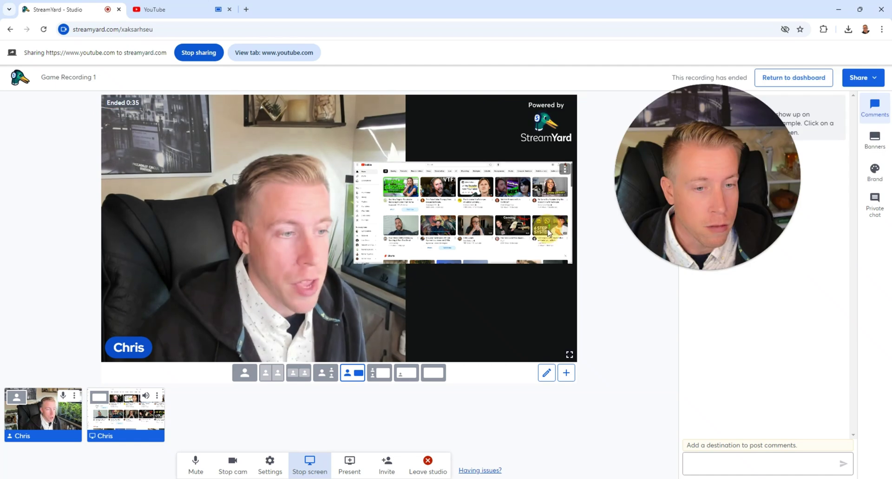
- Return to the dashboard and view Past recordings showing Game Recording 1 at 35 sec
click(772, 80)
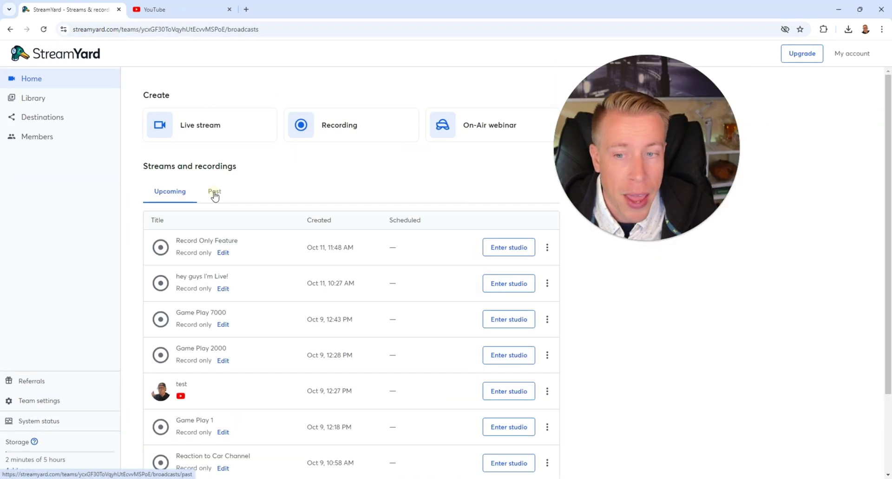
click(214, 194)
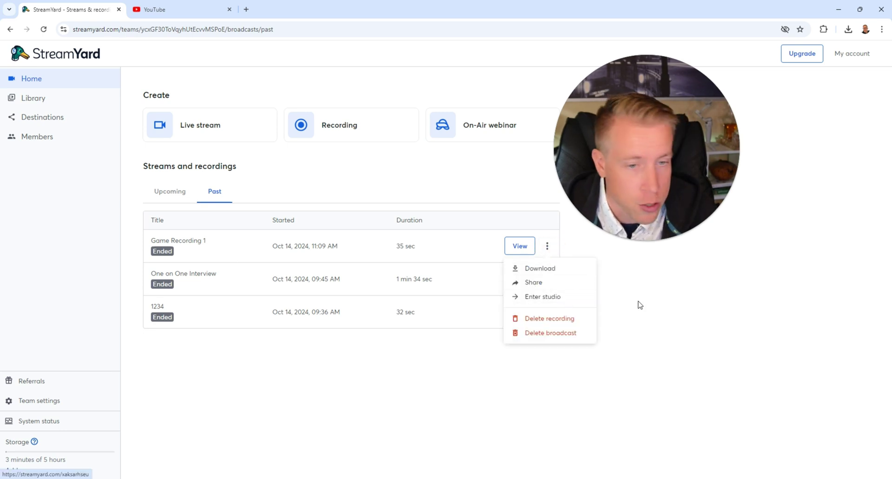
click(577, 271)
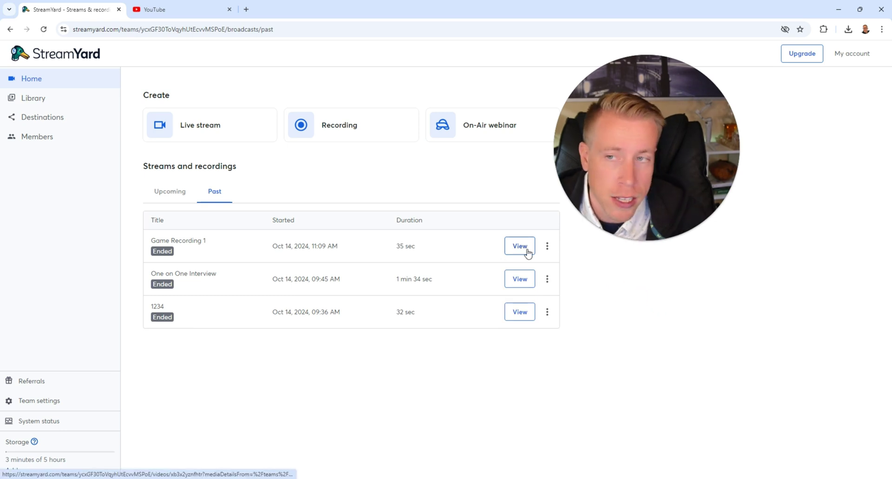